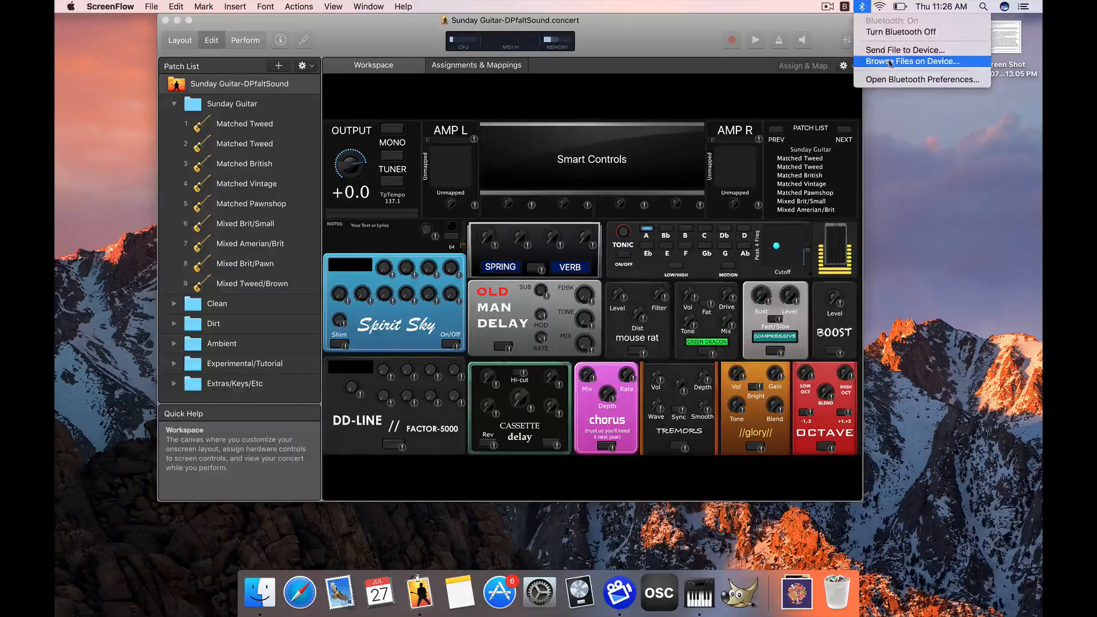
- Check the Mac's Bluetooth status and view the Bluetooth settings in System Preferences
click(667, 34)
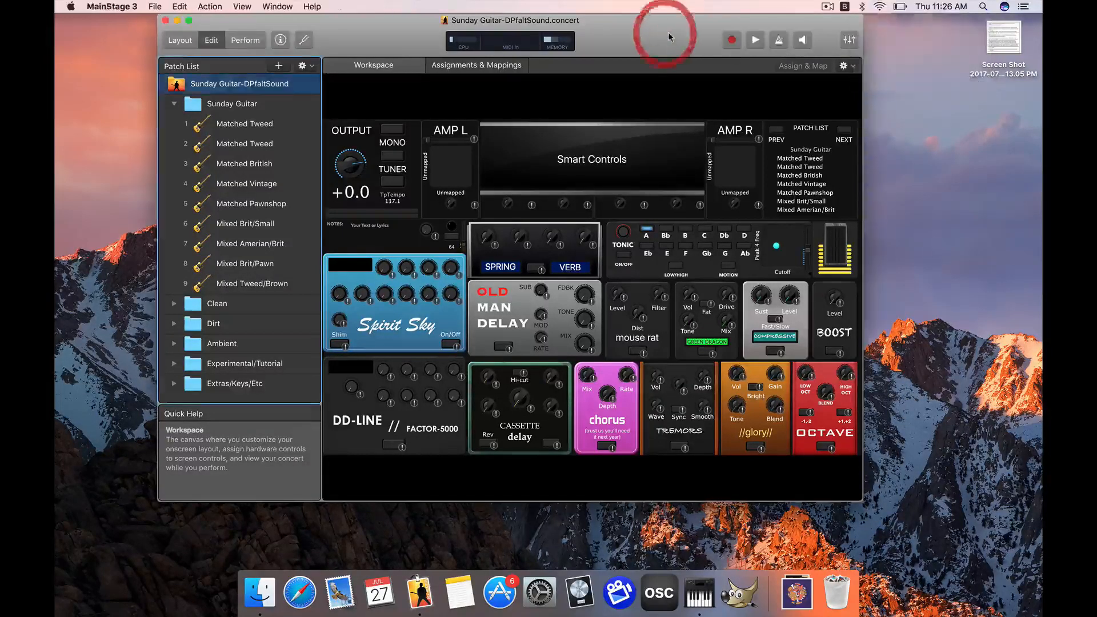
click(862, 7)
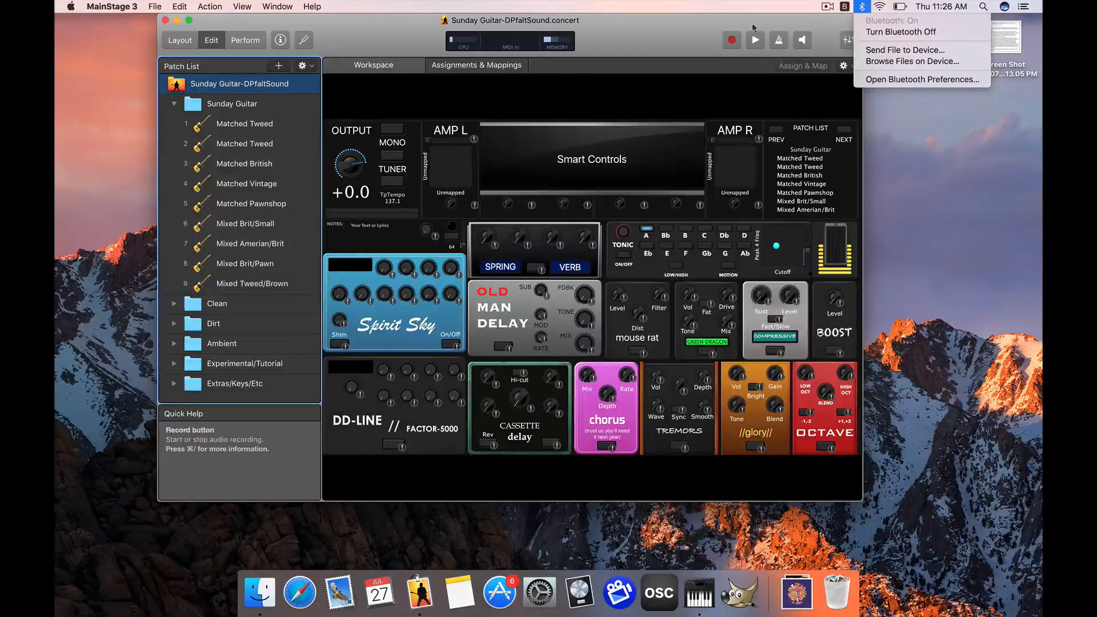
click(681, 35)
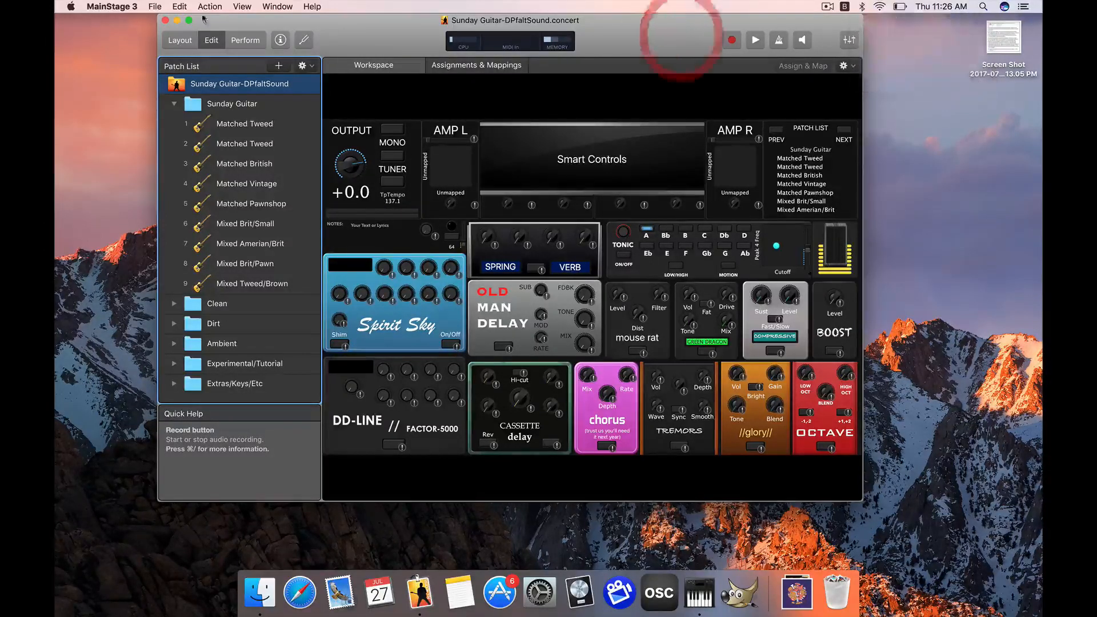
click(67, 6)
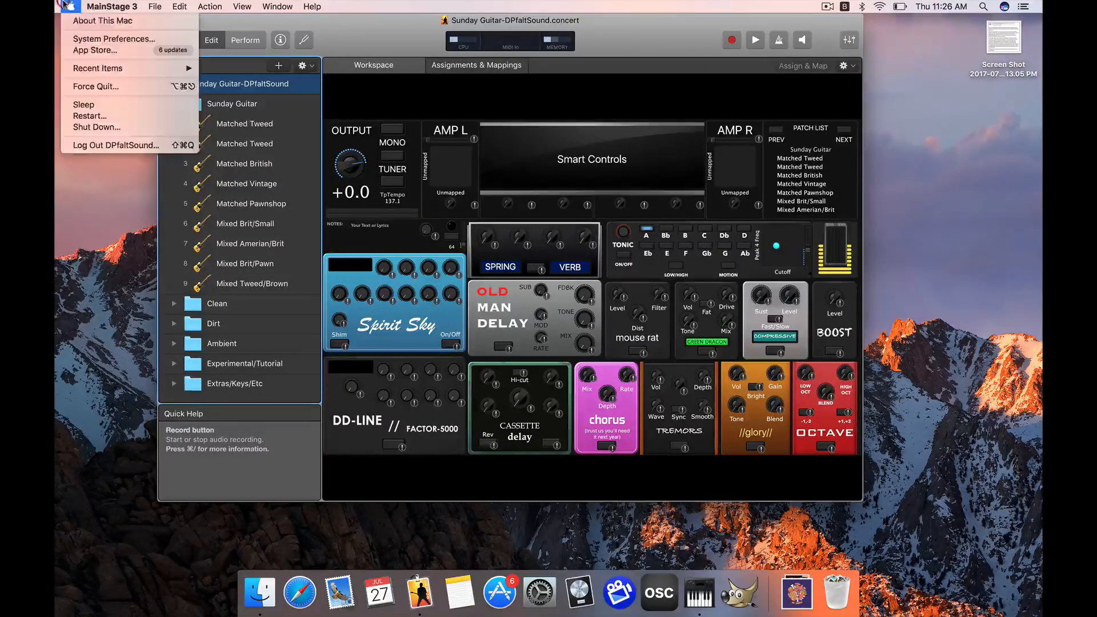
click(97, 34)
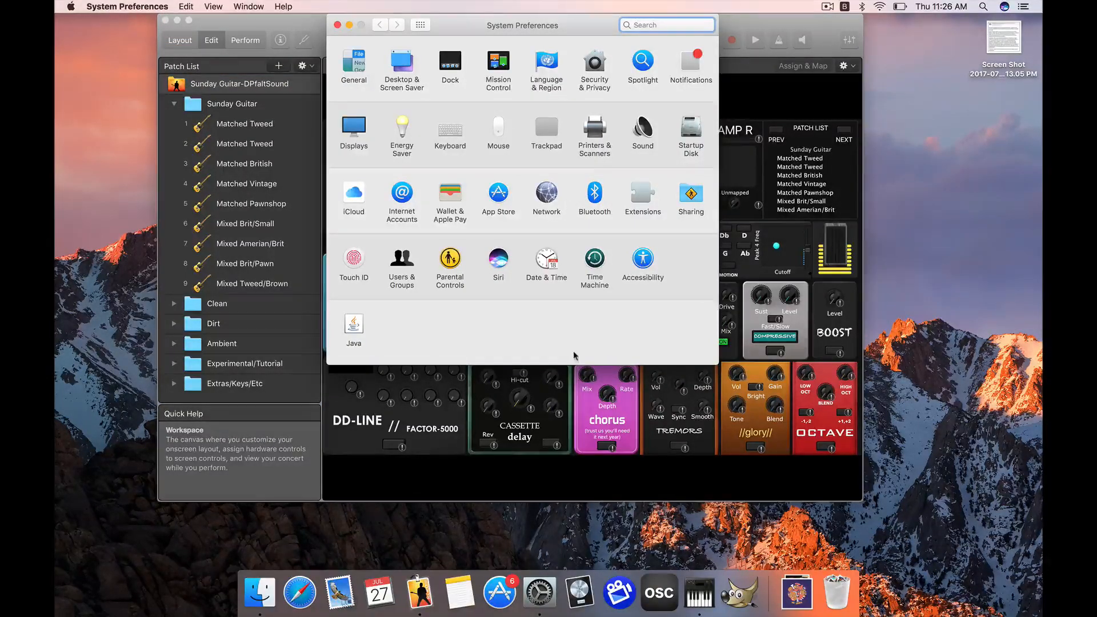
click(595, 194)
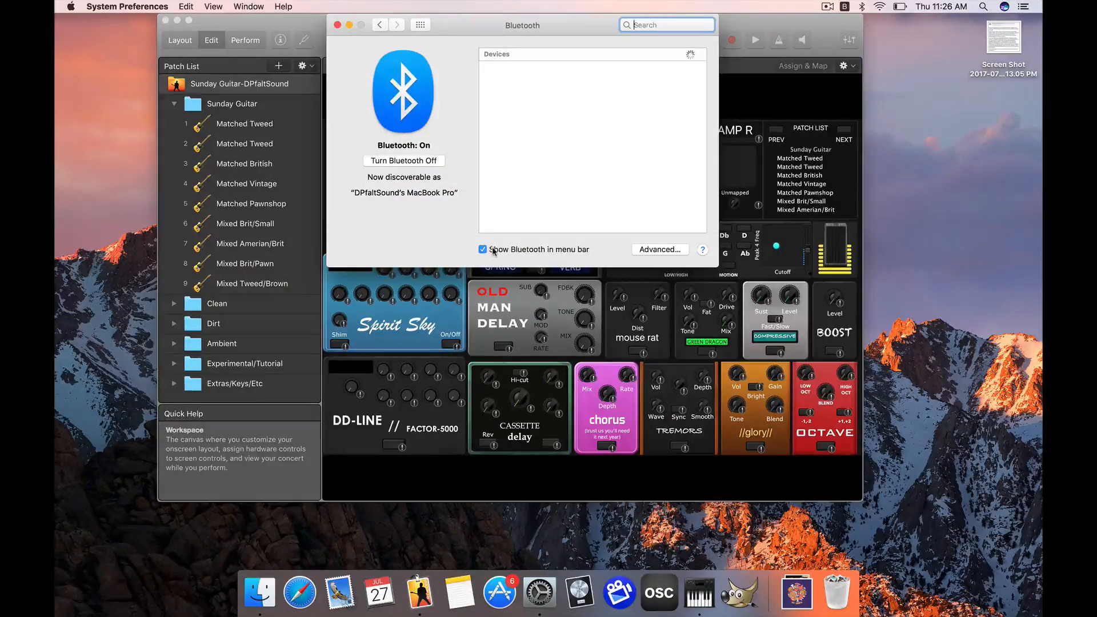
click(337, 26)
drag(373, 27, 391, 29)
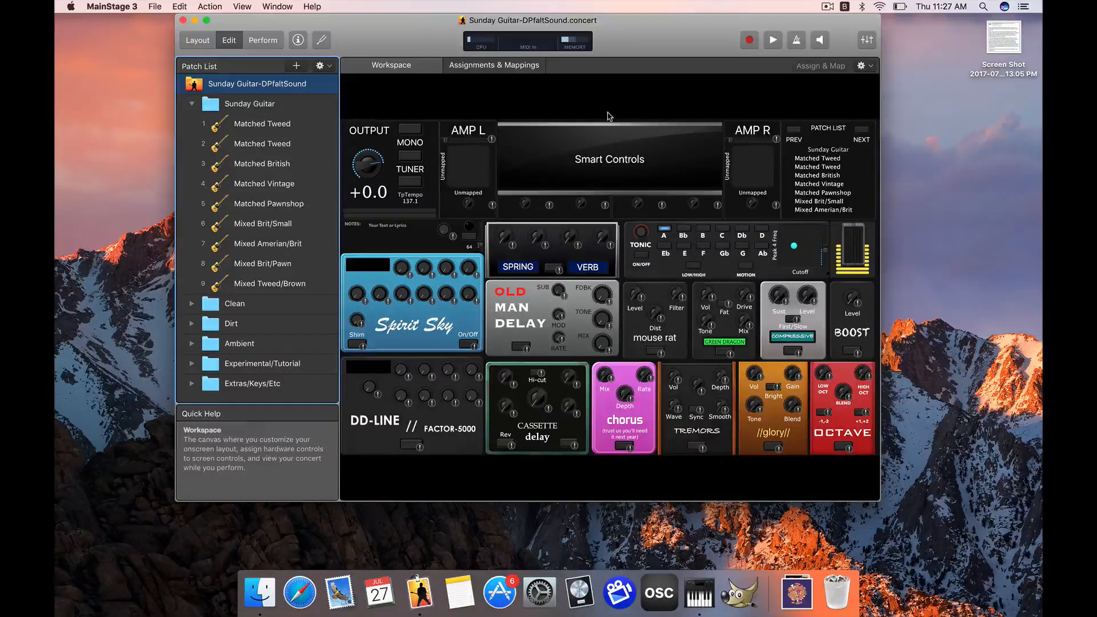
mouse_move(392, 28)
mouse_down()
mouse_move(422, 28)
mouse_move(410, 20)
mouse_up()
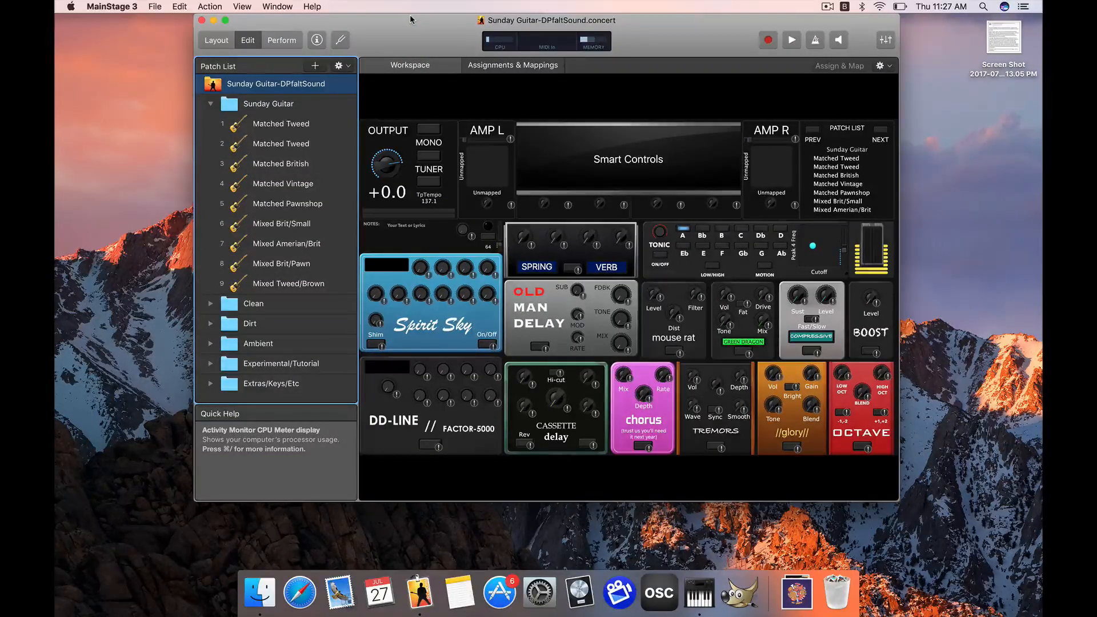
drag(410, 20, 408, 20)
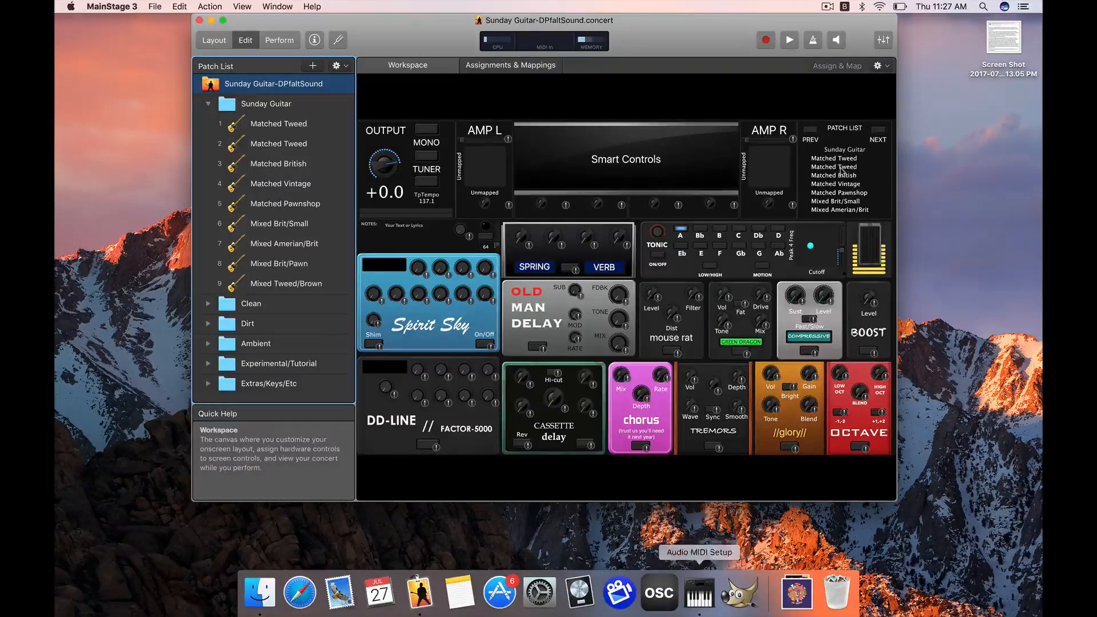
- Search the Mac for "audio" with Spotlight and open Audio MIDI Setup
click(983, 7)
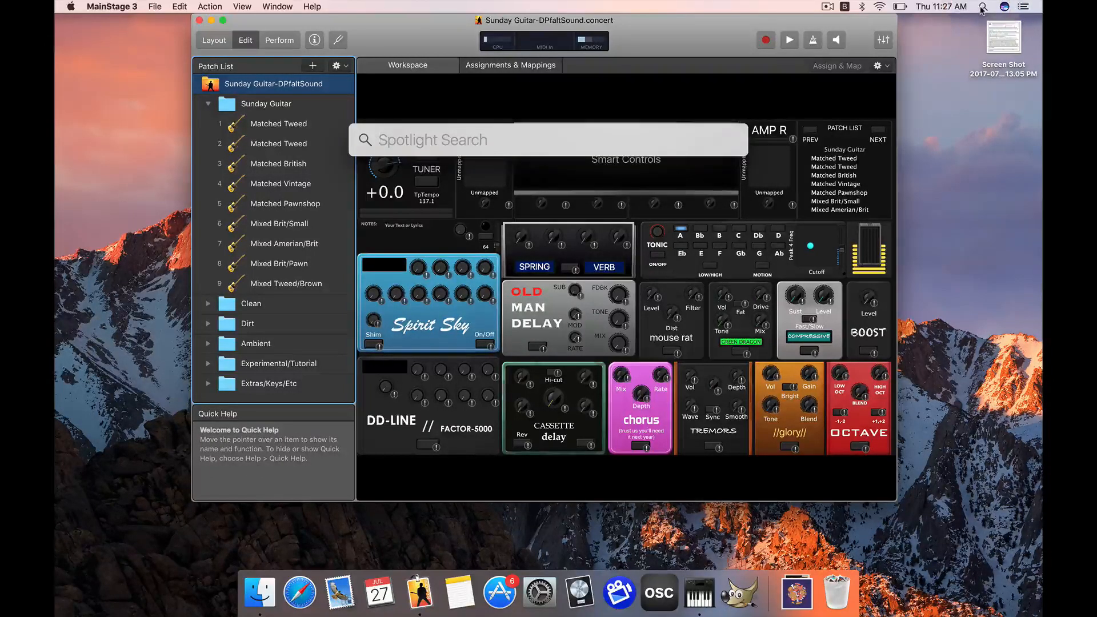
text(UDIO)
key(BackSpace)
key(BackSpace)
key(BackSpace)
key(BackSpace)
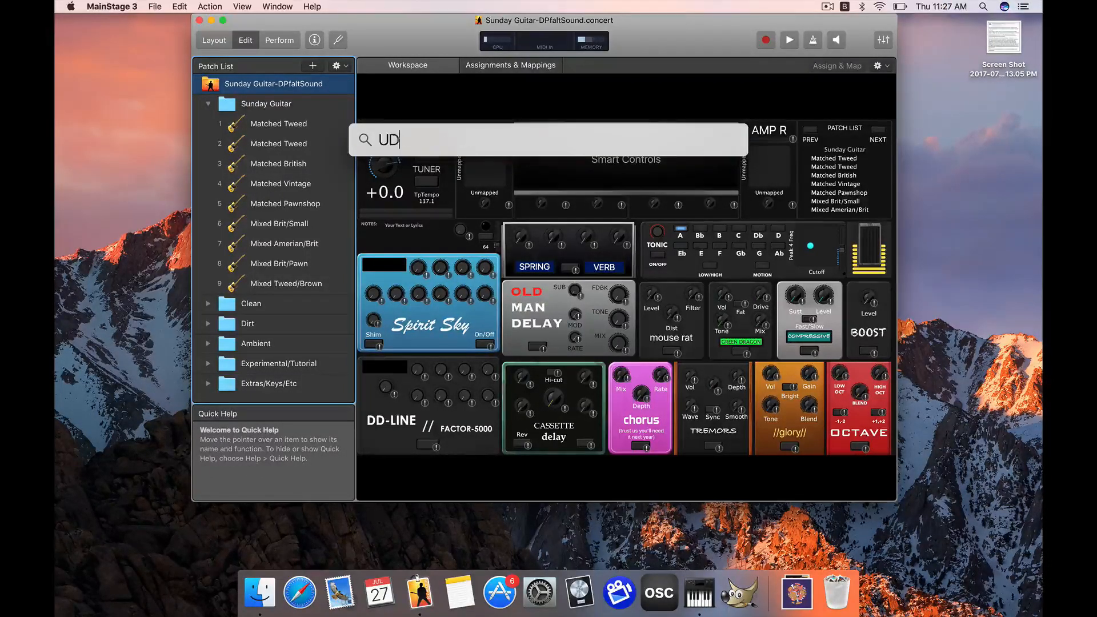
text(audio)
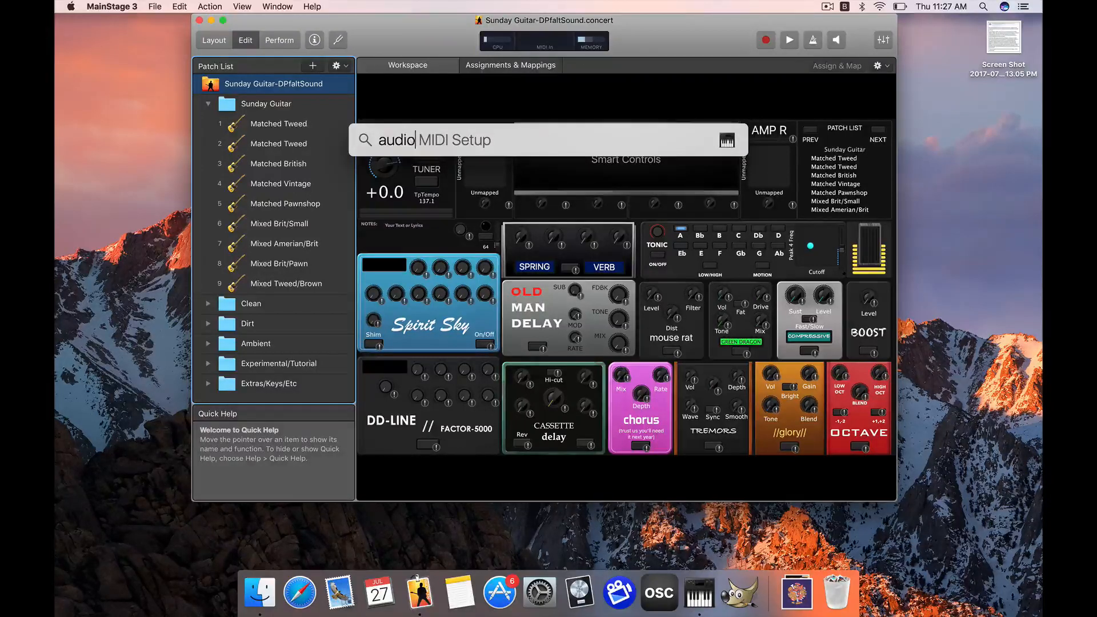
key(Return)
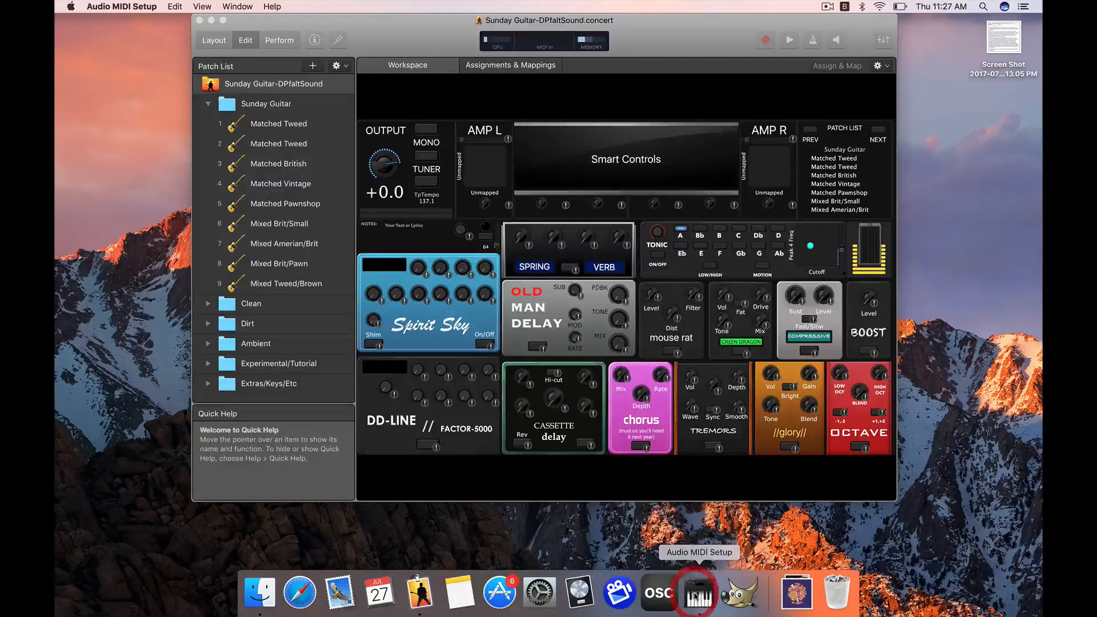
- Show the MIDI Studio and open its Bluetooth configuration, placing the windows near the top of the desktop
click(242, 7)
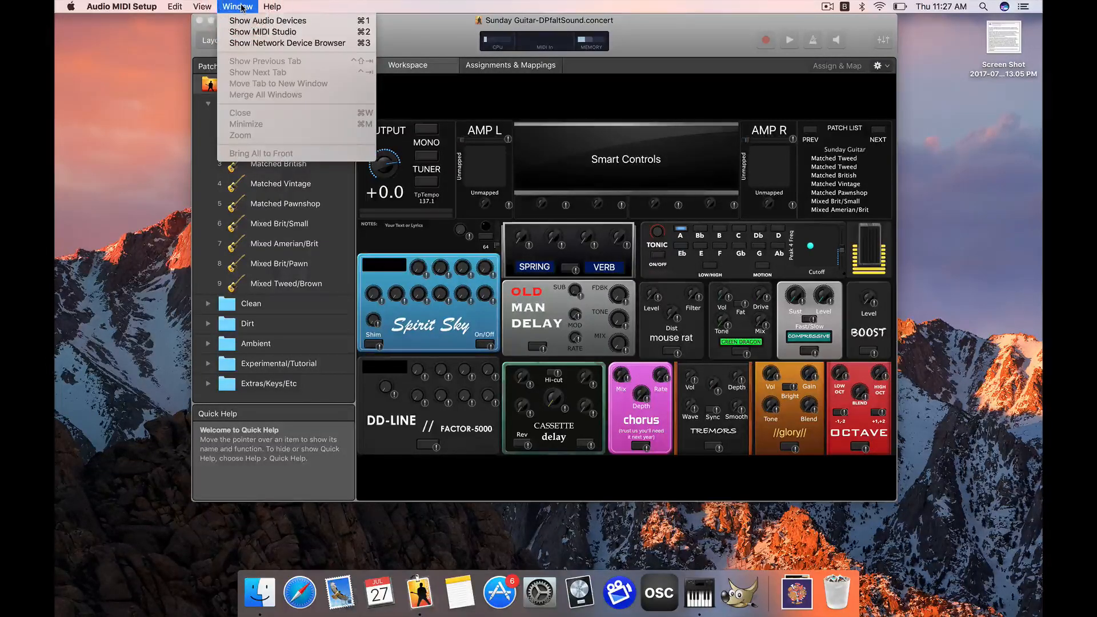
click(276, 32)
drag(528, 213, 457, 56)
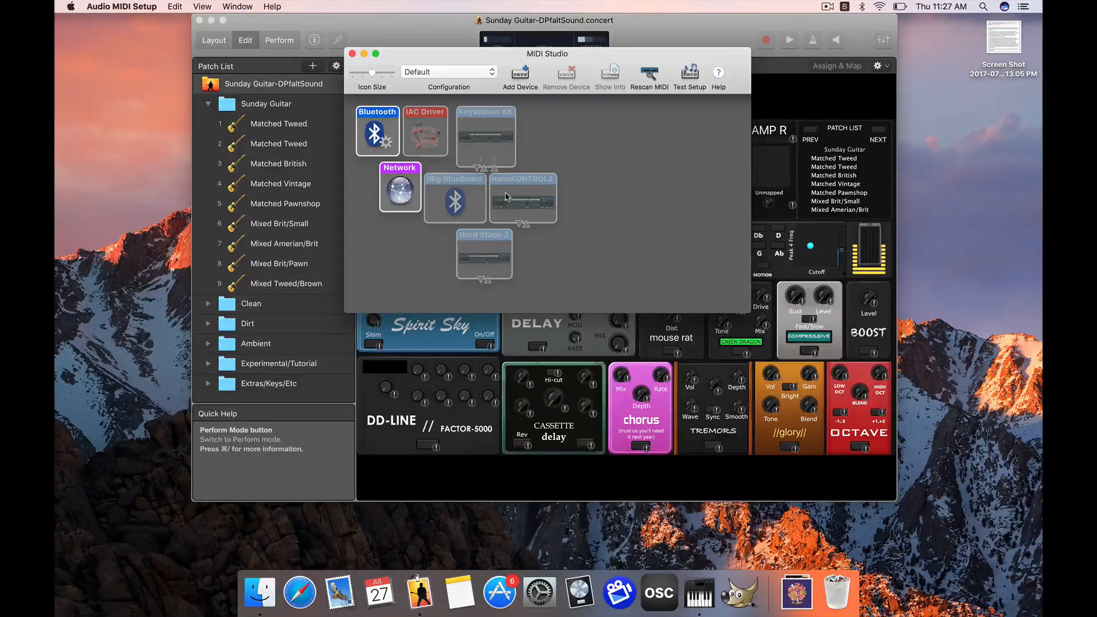
double_click(376, 133)
drag(379, 277, 406, 65)
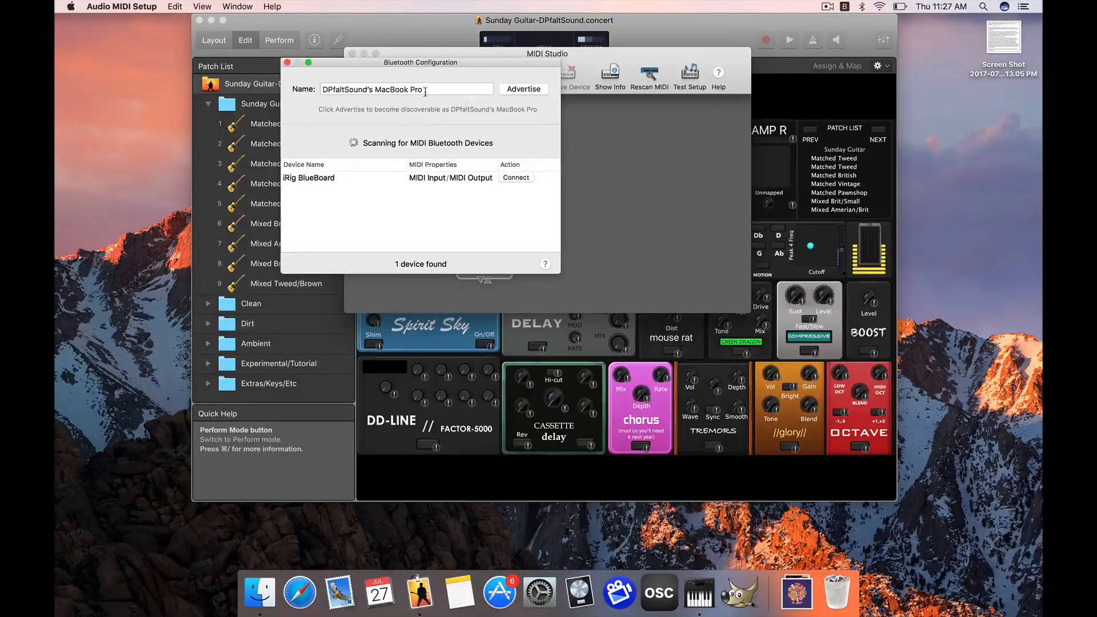
- Connect the iRig BlueBoard as a Bluetooth MIDI device and close the Bluetooth Configuration and MIDI Studio windows
click(370, 181)
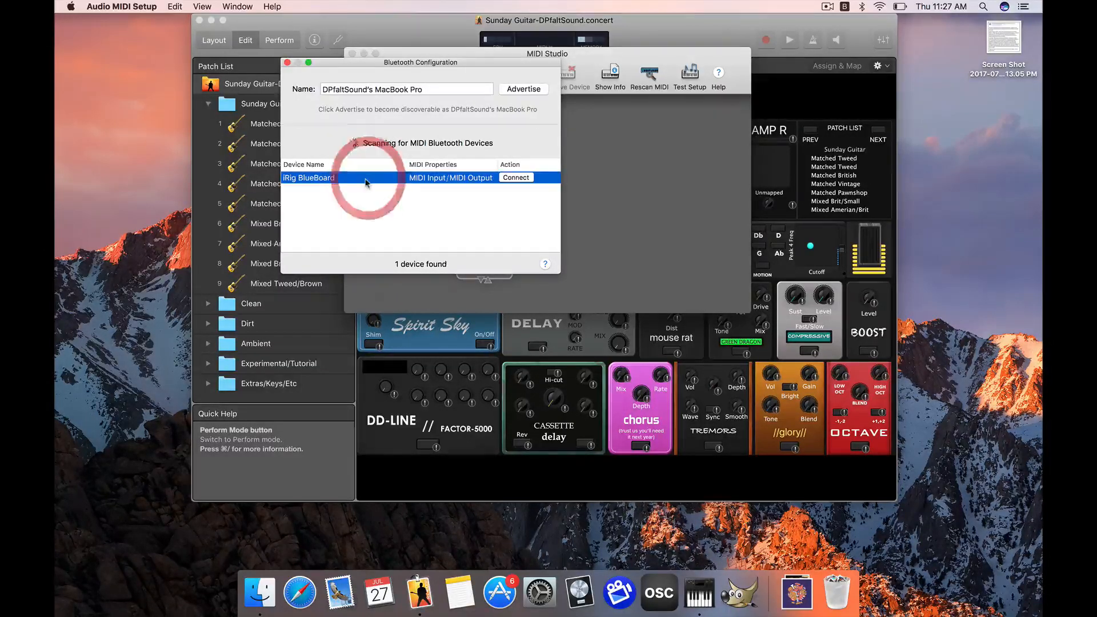
drag(350, 61, 379, 36)
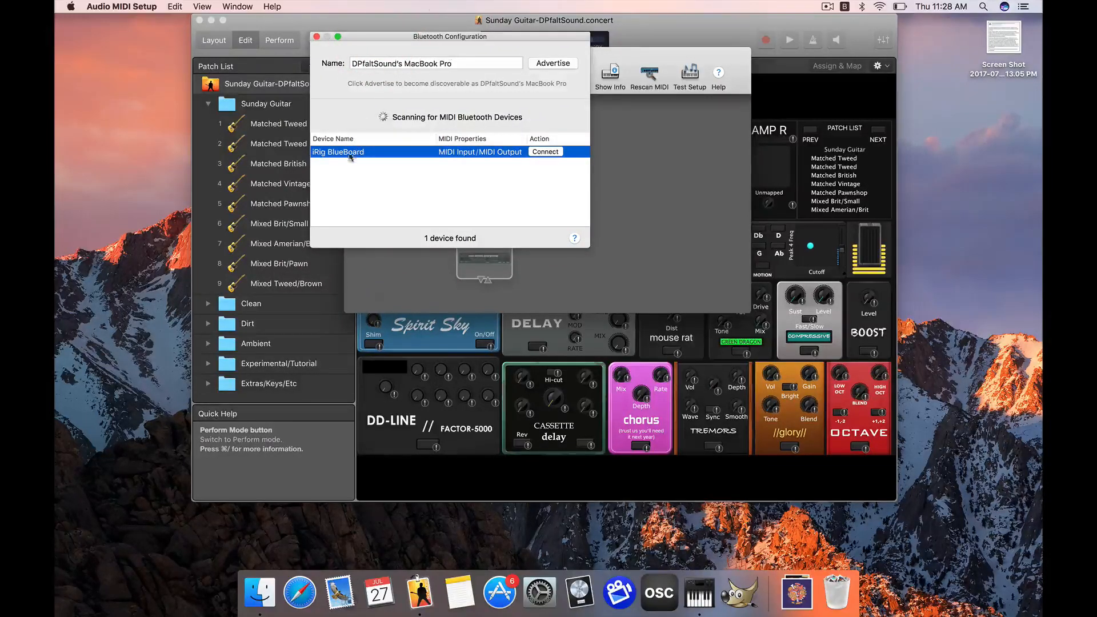
click(546, 151)
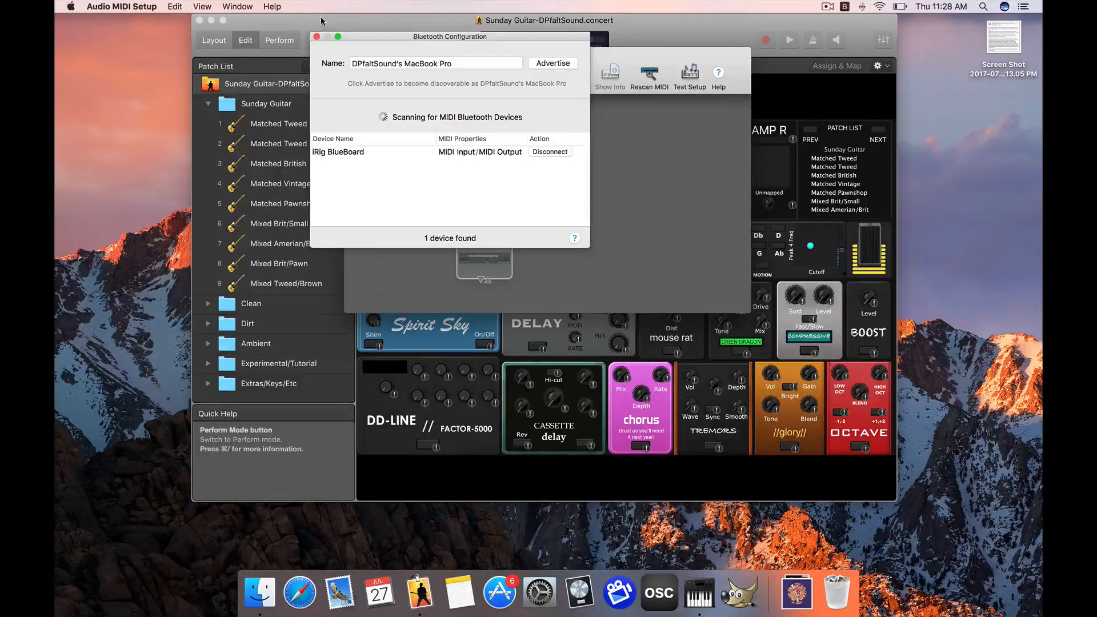
click(317, 37)
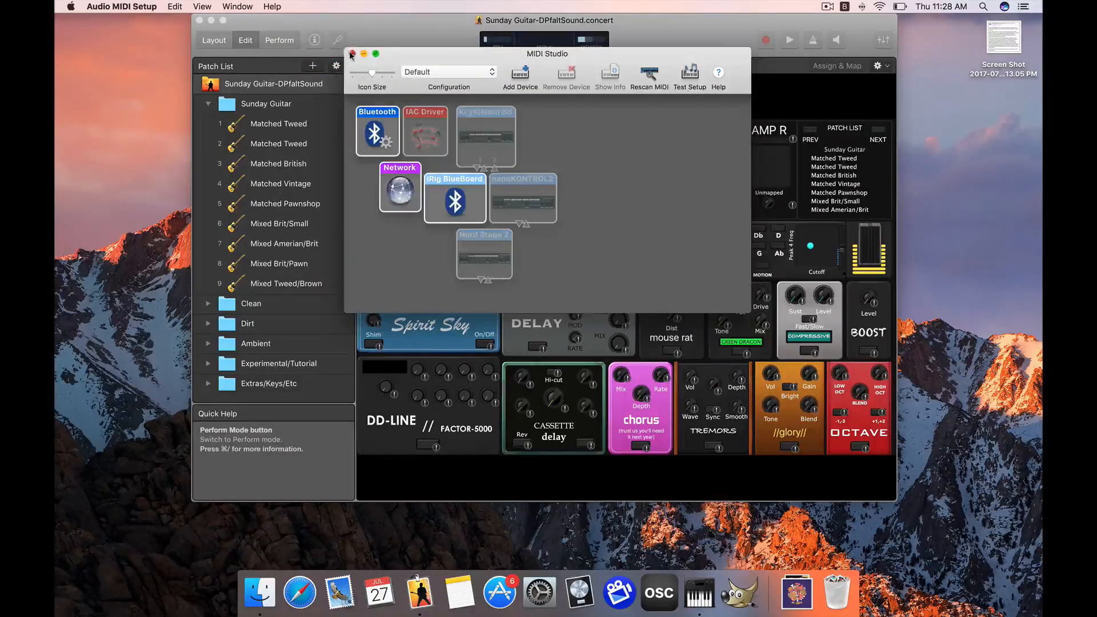
click(351, 53)
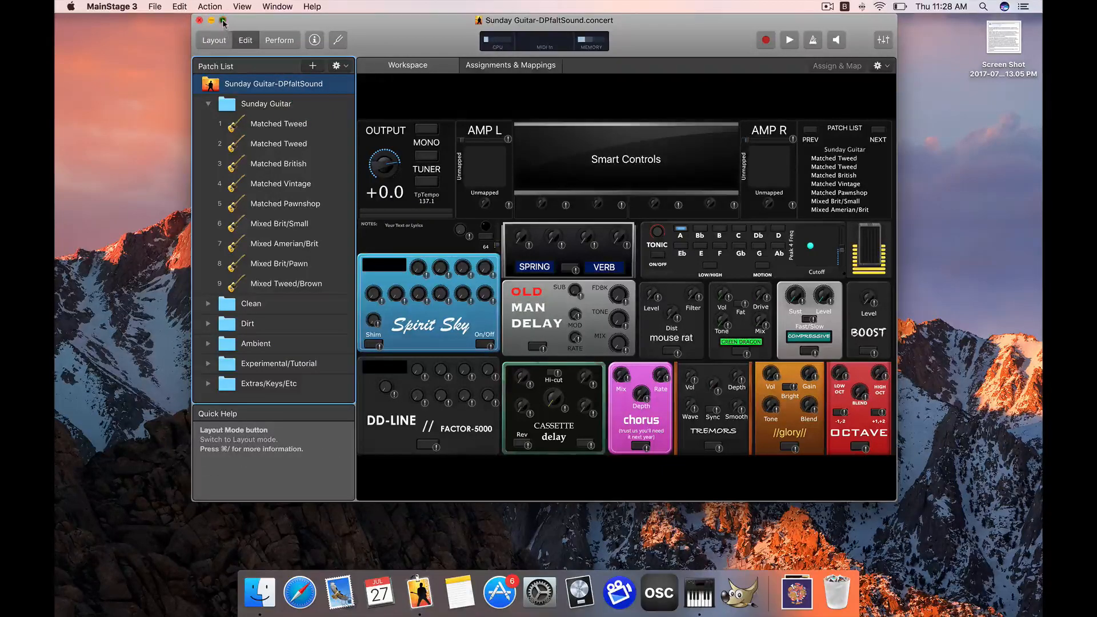
- Expand the Sunday Guitar concert in MainStage to full screen and switch it to Layout mode
click(223, 21)
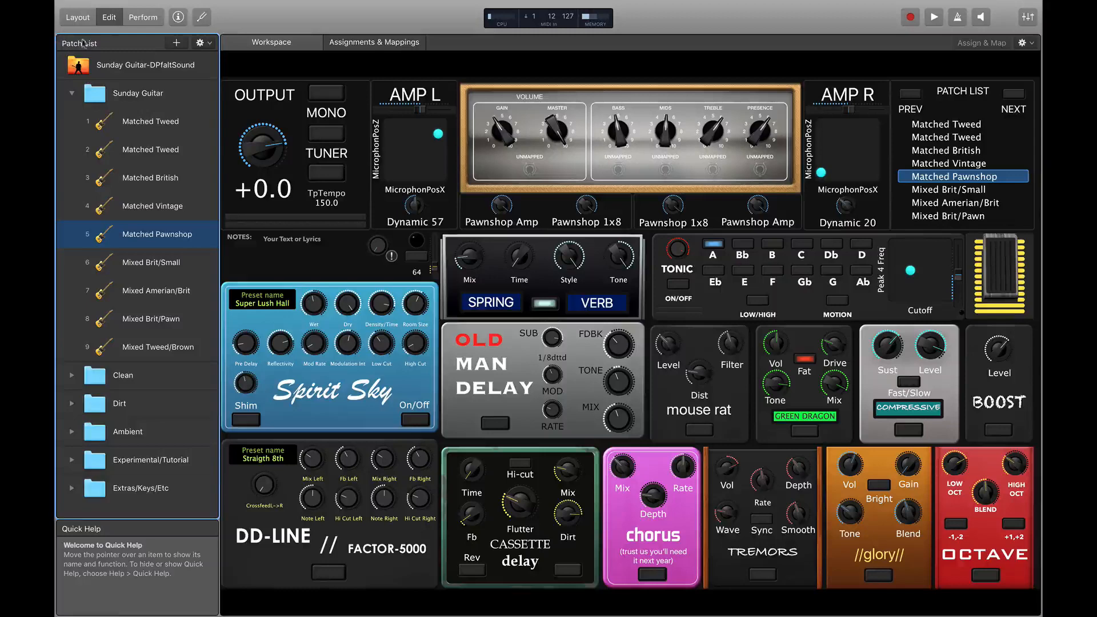
click(81, 18)
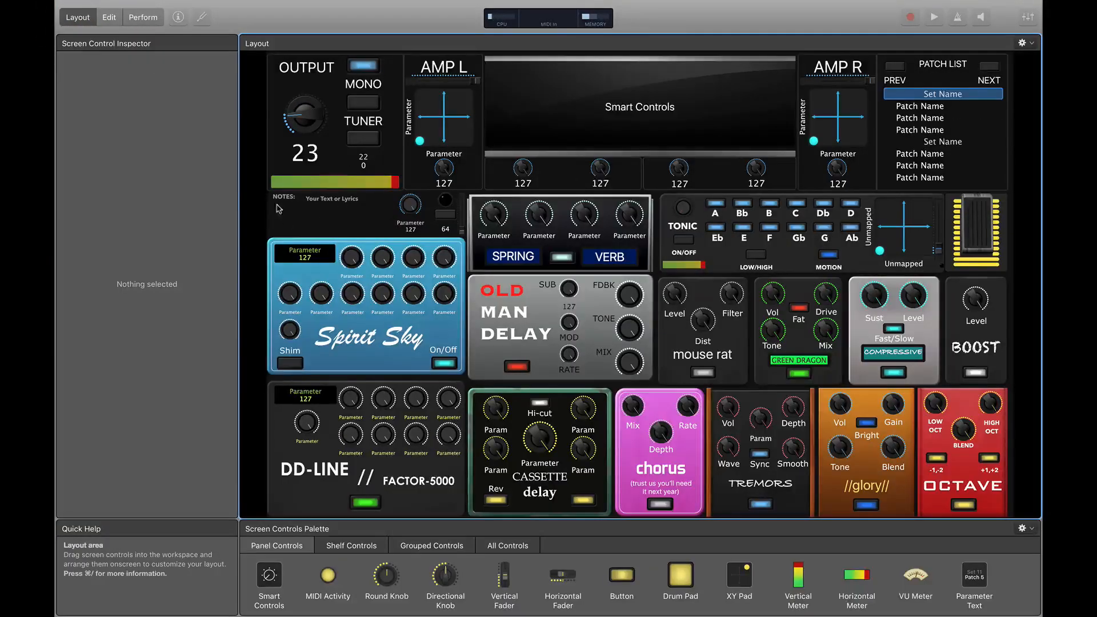
- Assign the patch list's PREV button to iRig BlueBoard controller 20 and the NEXT button to controller 21, both on channel 1
click(899, 71)
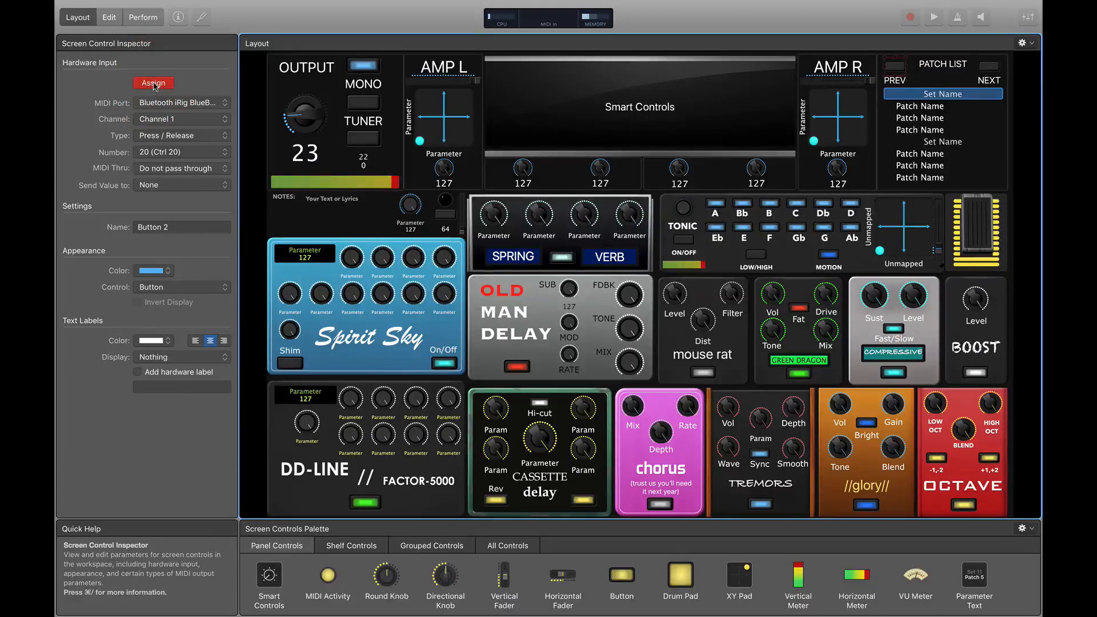
click(985, 69)
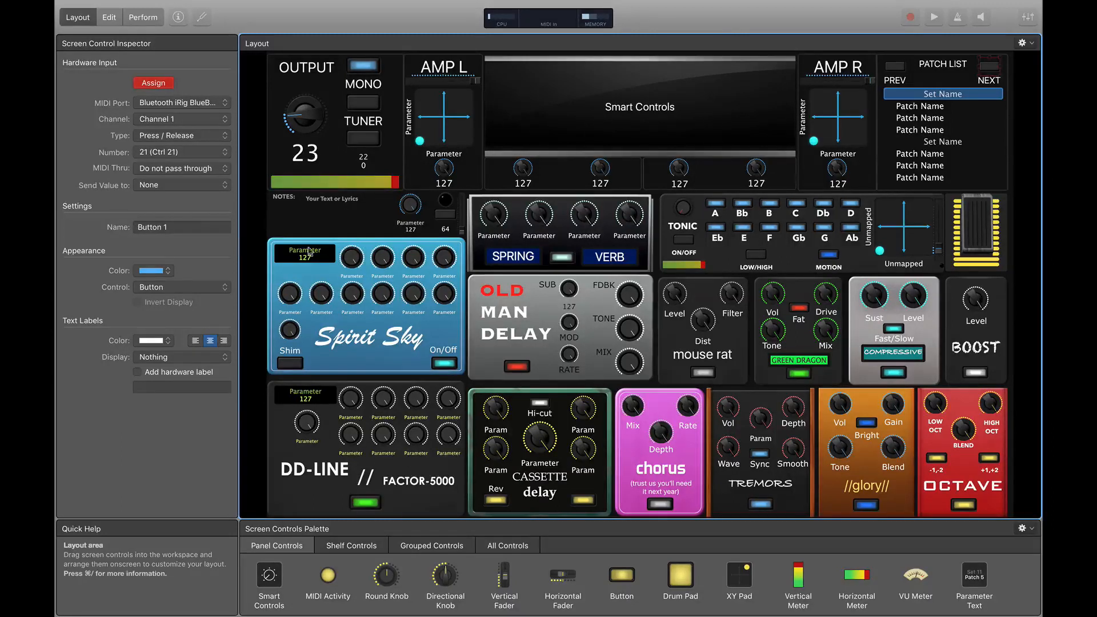
click(254, 248)
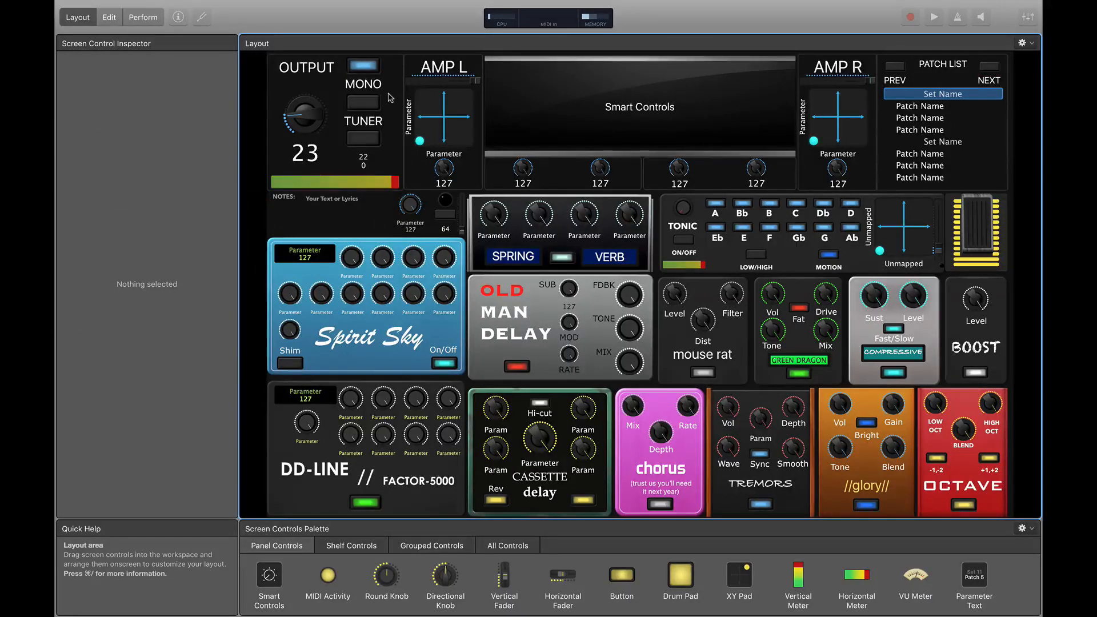
click(363, 66)
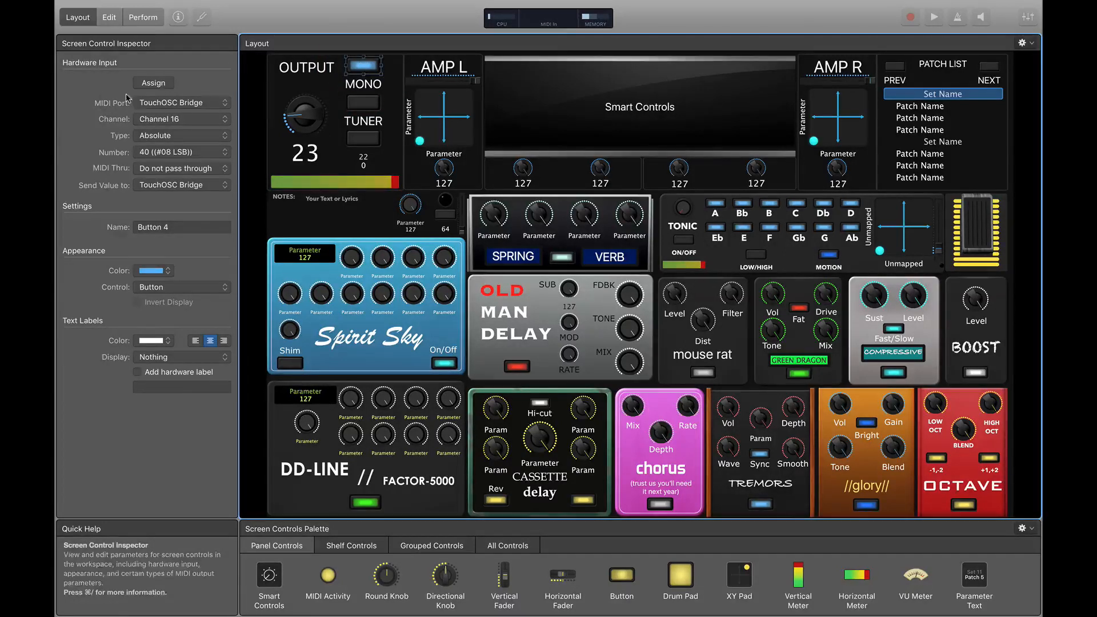
click(155, 83)
click(156, 83)
click(252, 131)
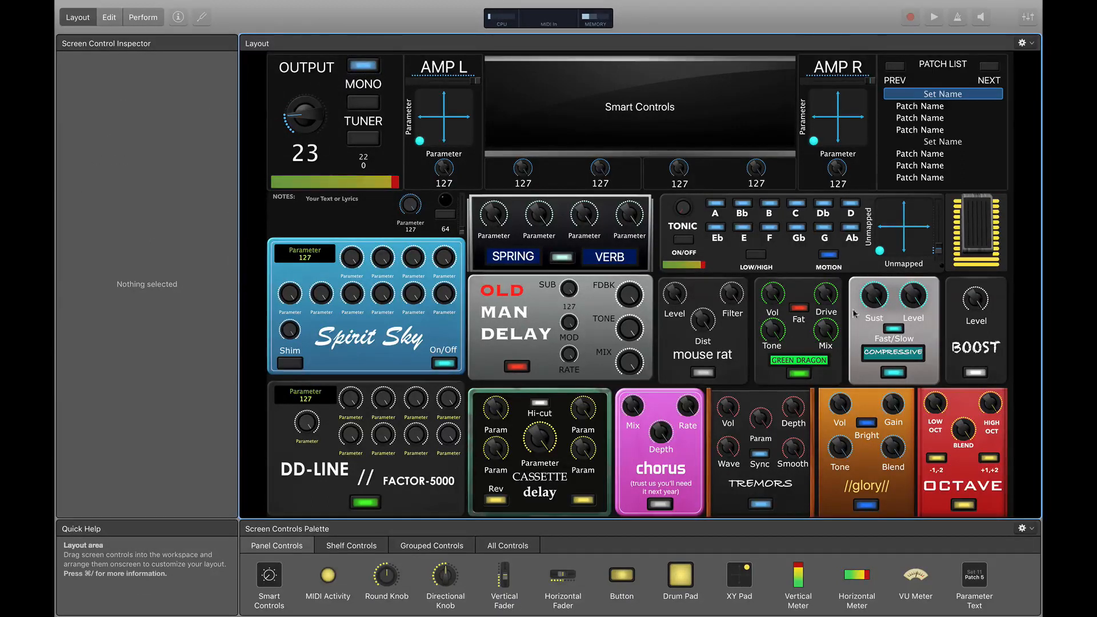
- View the hardware input settings of the Expression foot pedal
click(975, 235)
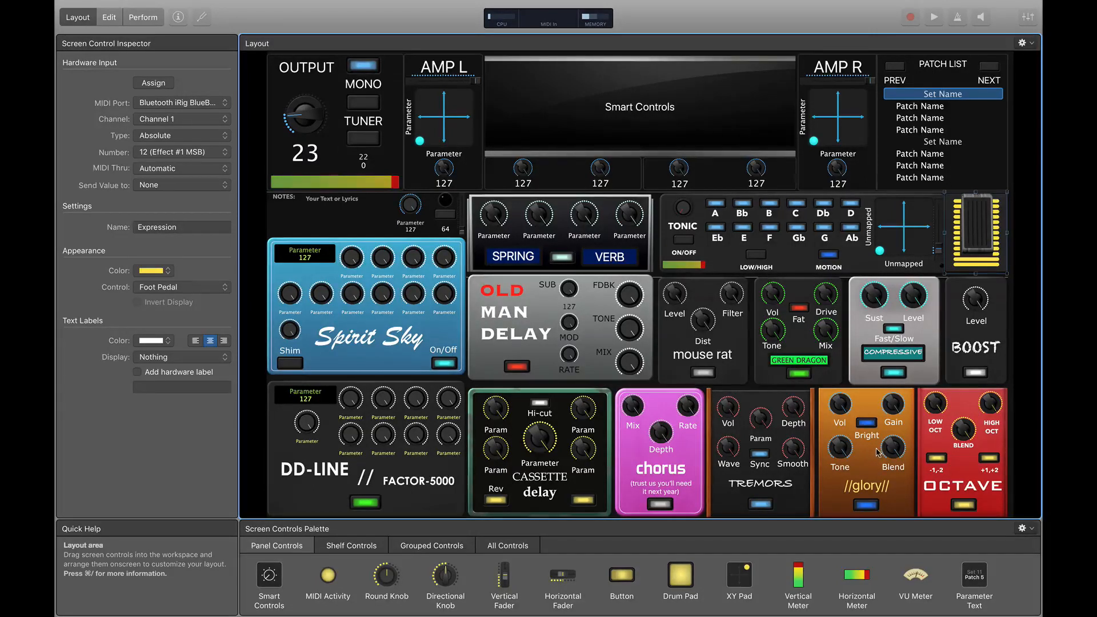
click(249, 289)
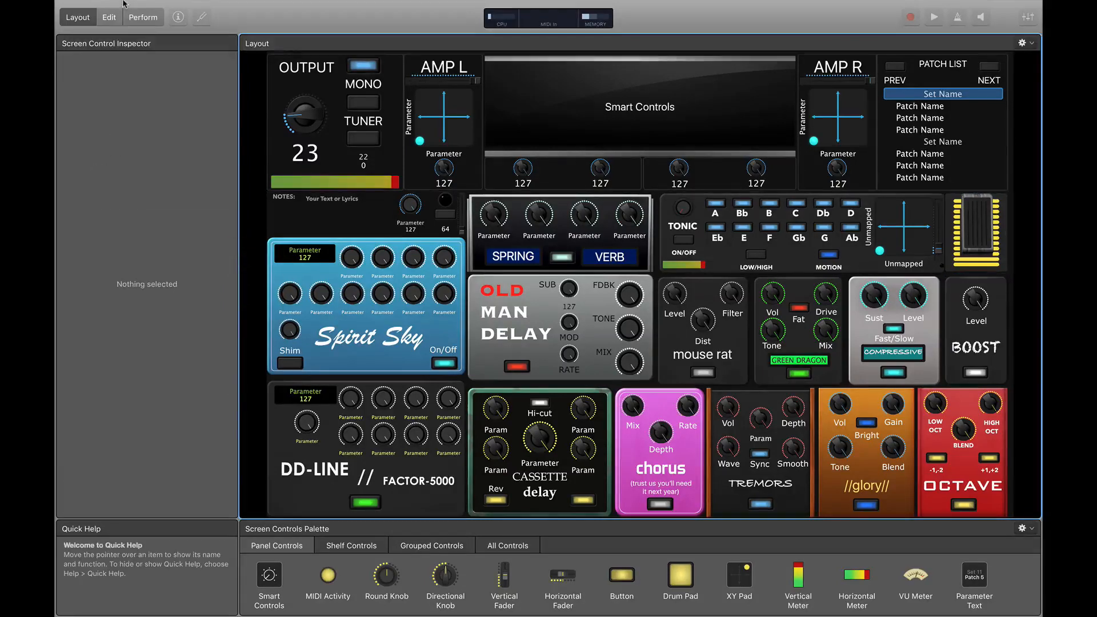
- Return to Edit mode and select the expression foot pedal in the Matched Pawnshop patch
click(110, 38)
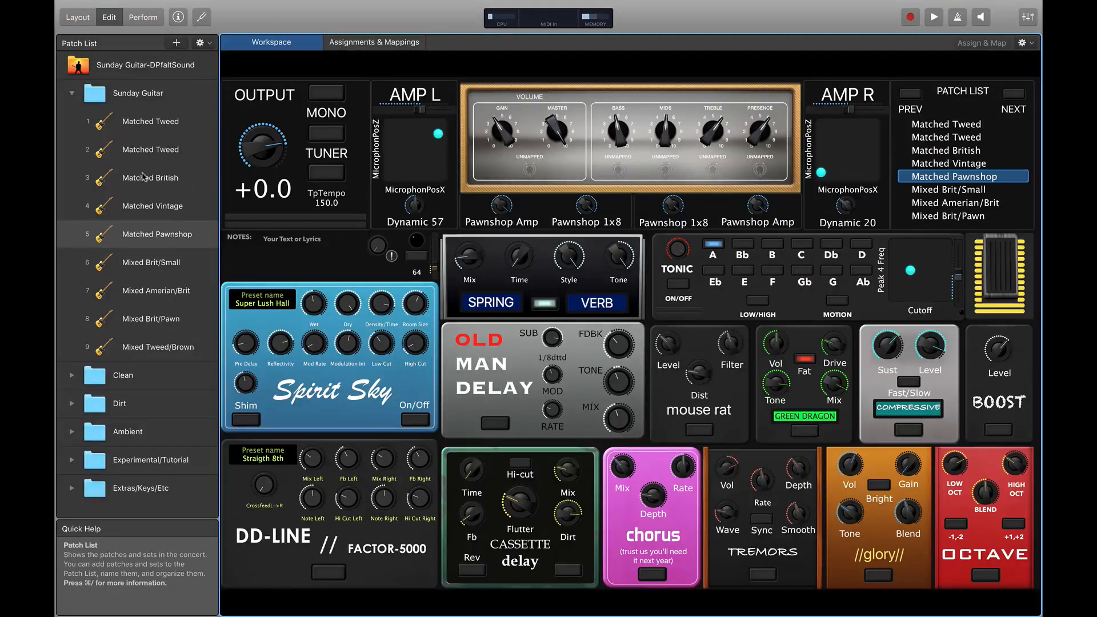
click(189, 235)
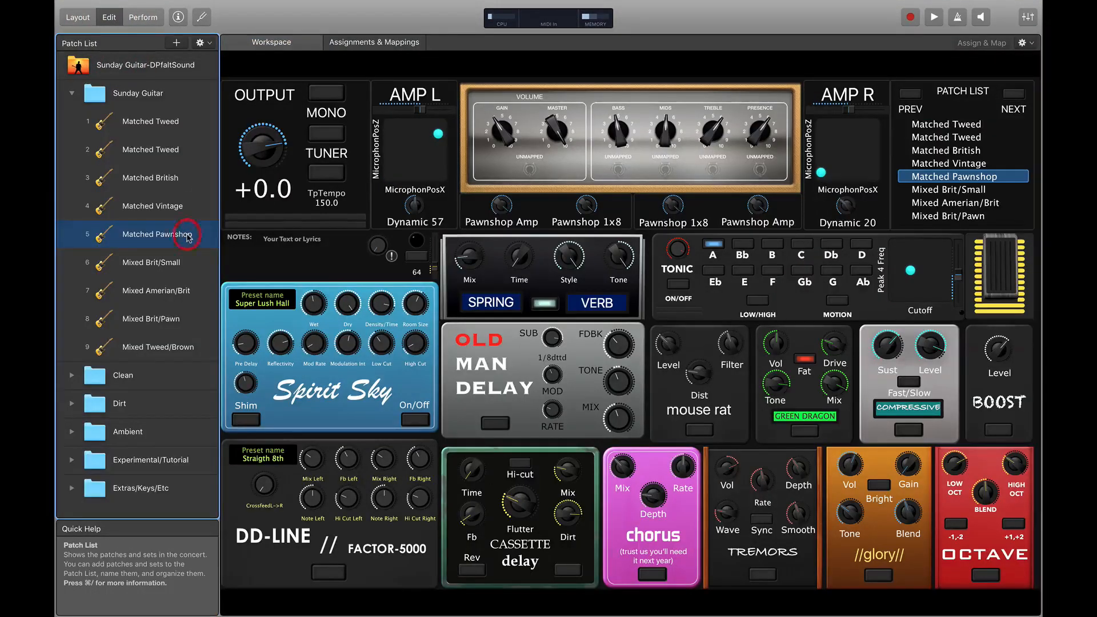
click(1002, 288)
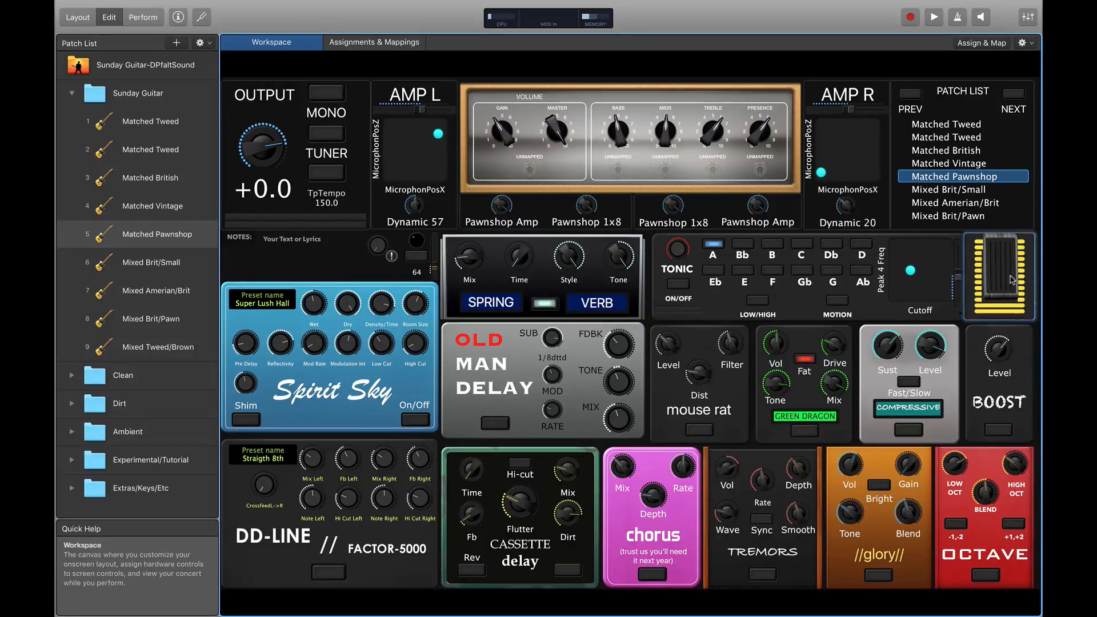
- Expand the Experimental/Tutorial folder in the patch list
click(71, 460)
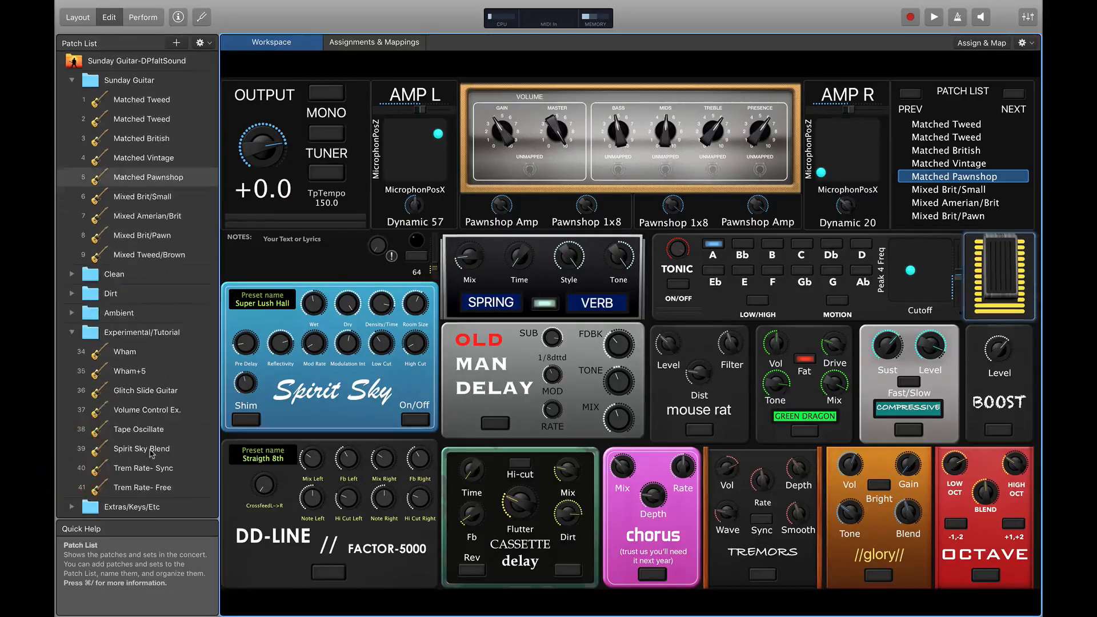